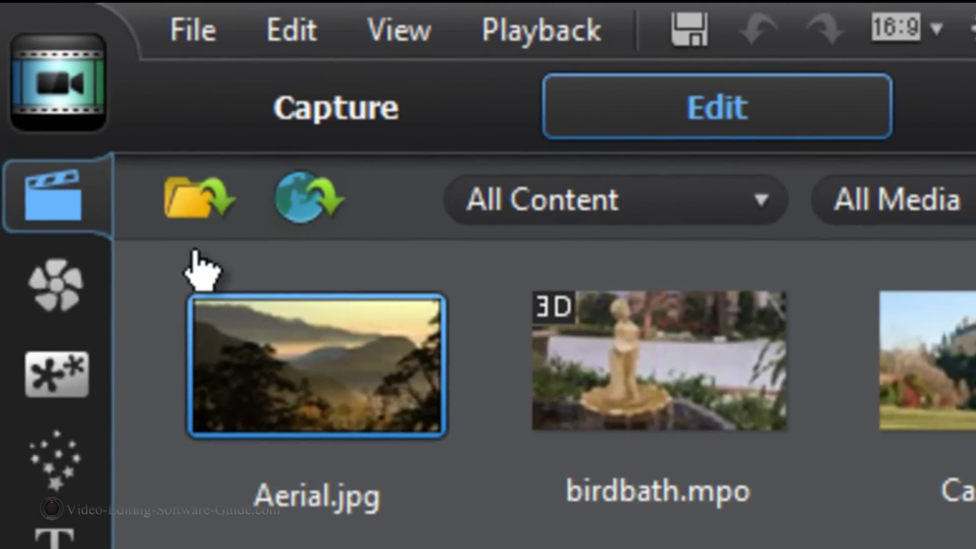
# Step: Import the 'lagoon at sunset' video from My Videos and drag it onto the timeline
pyautogui.click(54, 55)
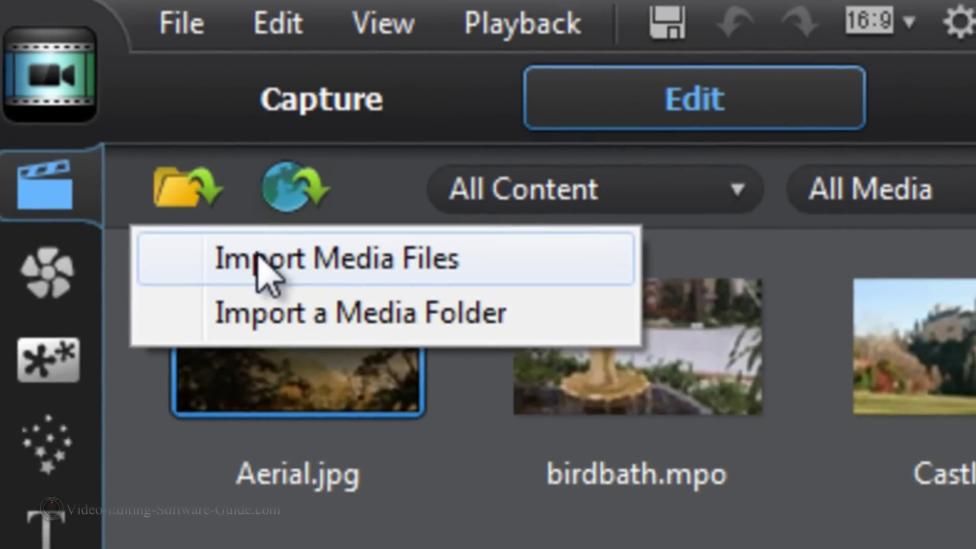
pyautogui.click(261, 267)
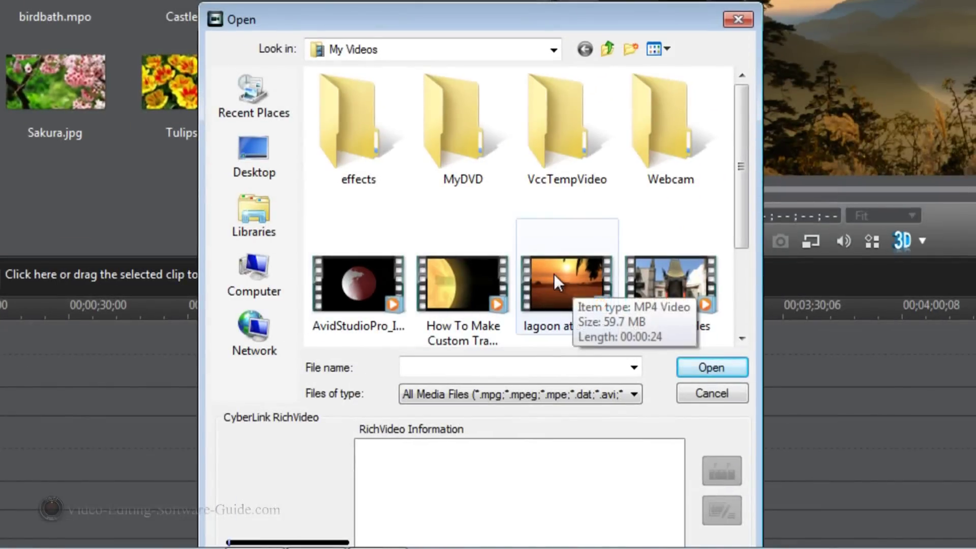
pyautogui.click(564, 287)
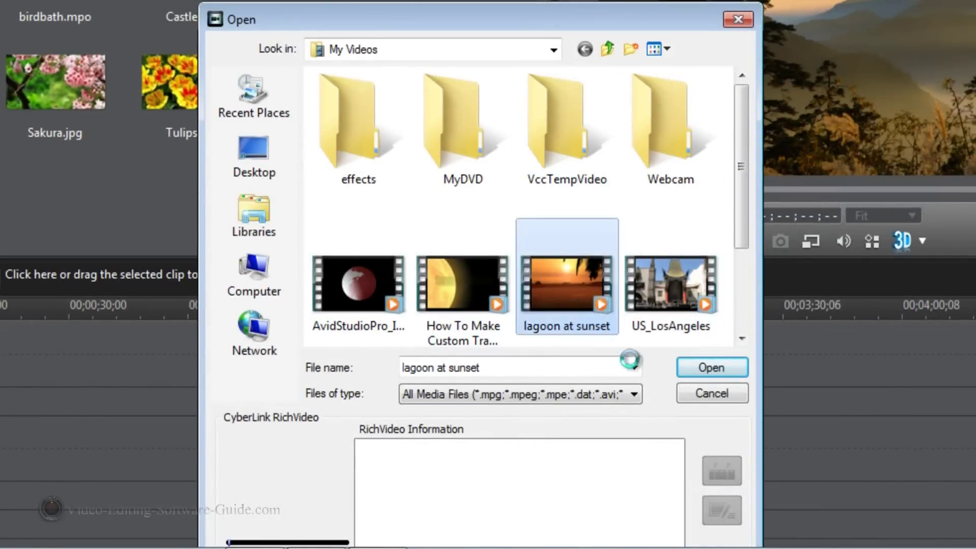
pyautogui.click(709, 367)
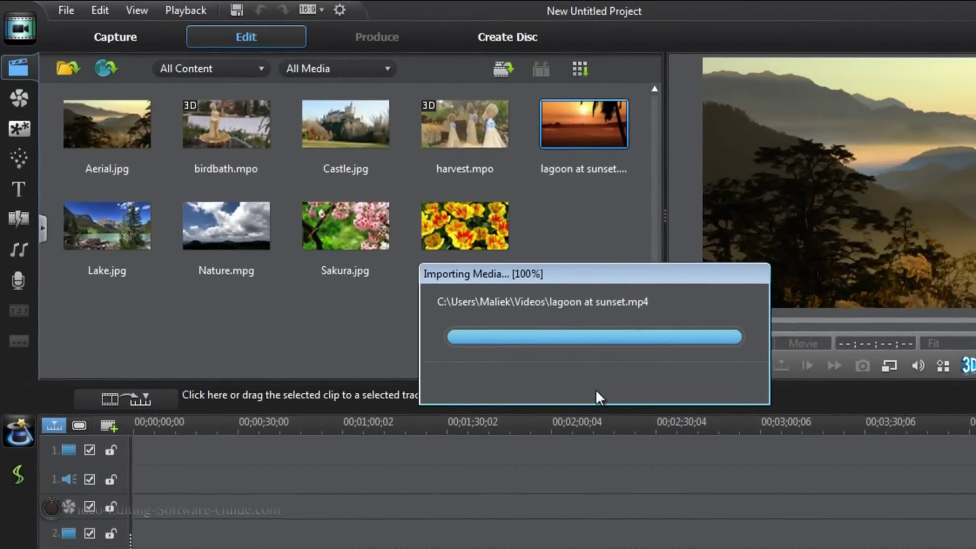
pyautogui.moveTo(588, 137); pyautogui.dragTo(459, 438)
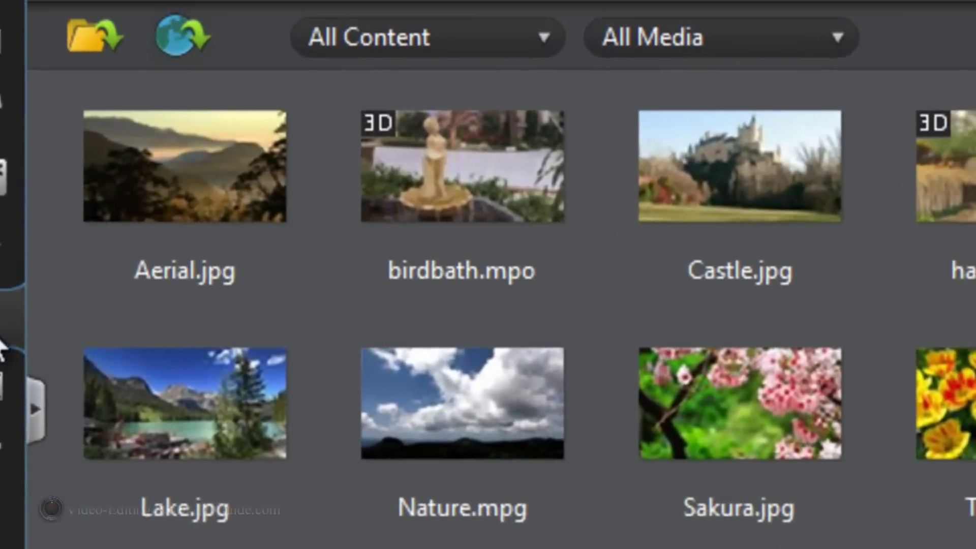
pyautogui.click(49, 287)
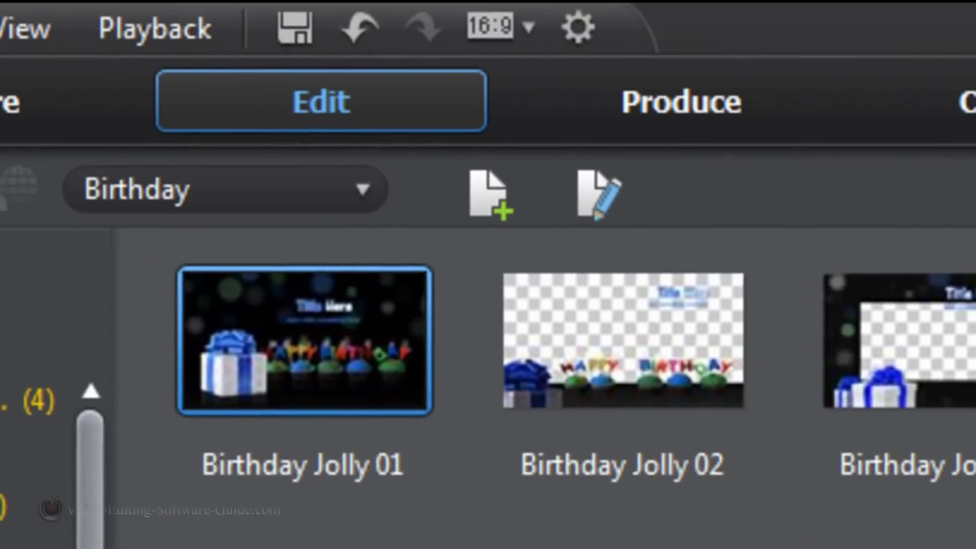
# Step: Create a new 2D title and replace the default 'My Title' text with Paradise
pyautogui.click(491, 202)
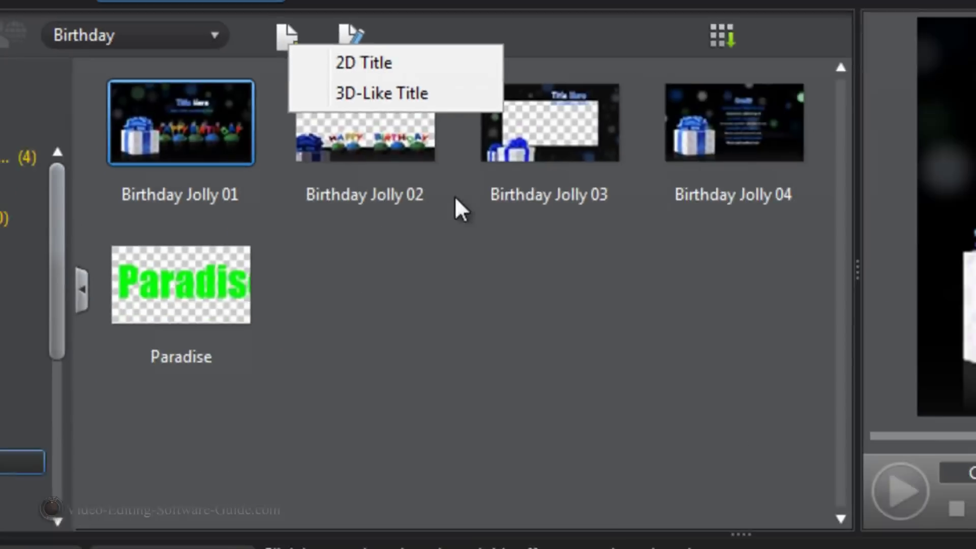
pyautogui.click(363, 63)
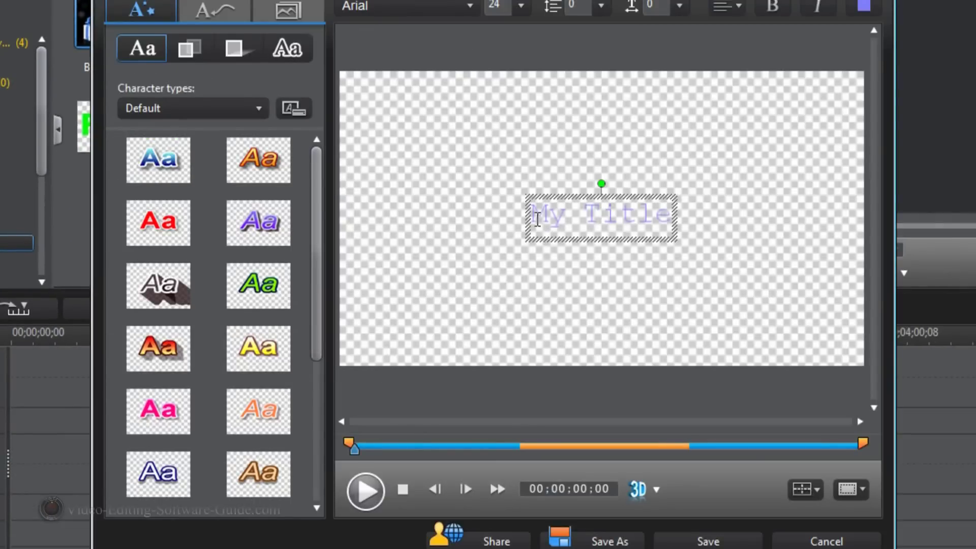
pyautogui.click(537, 219)
pyautogui.moveTo(538, 219); pyautogui.dragTo(715, 220)
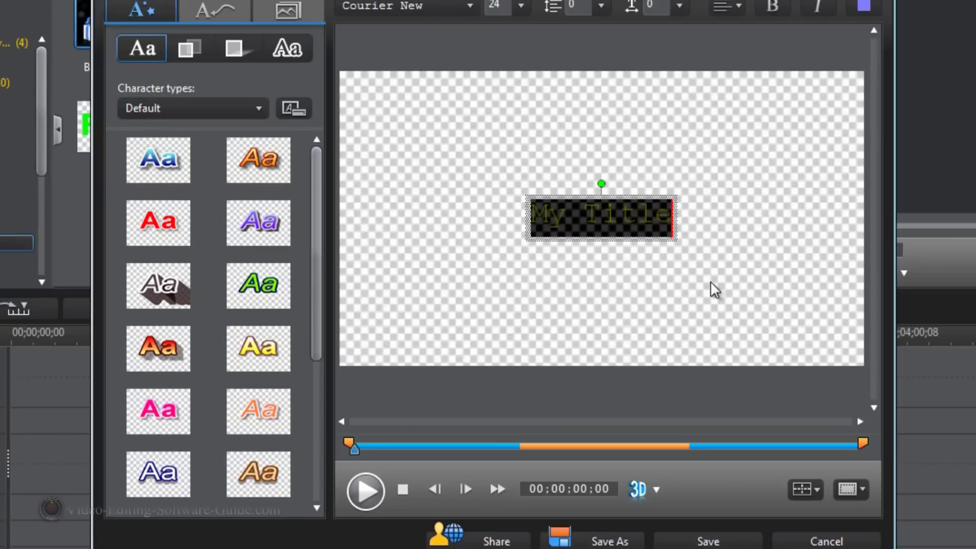
pyautogui.write('Paradise')
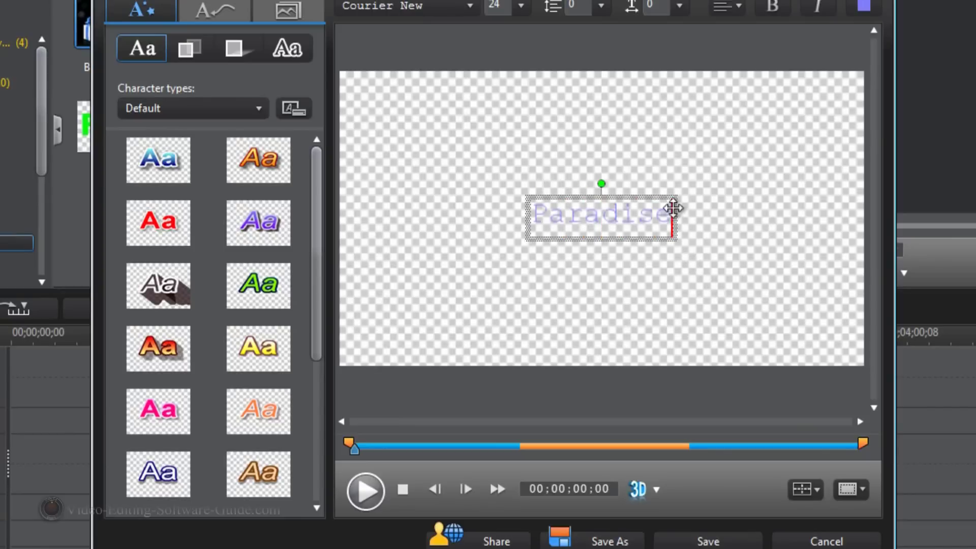
pyautogui.moveTo(672, 218); pyautogui.dragTo(519, 219)
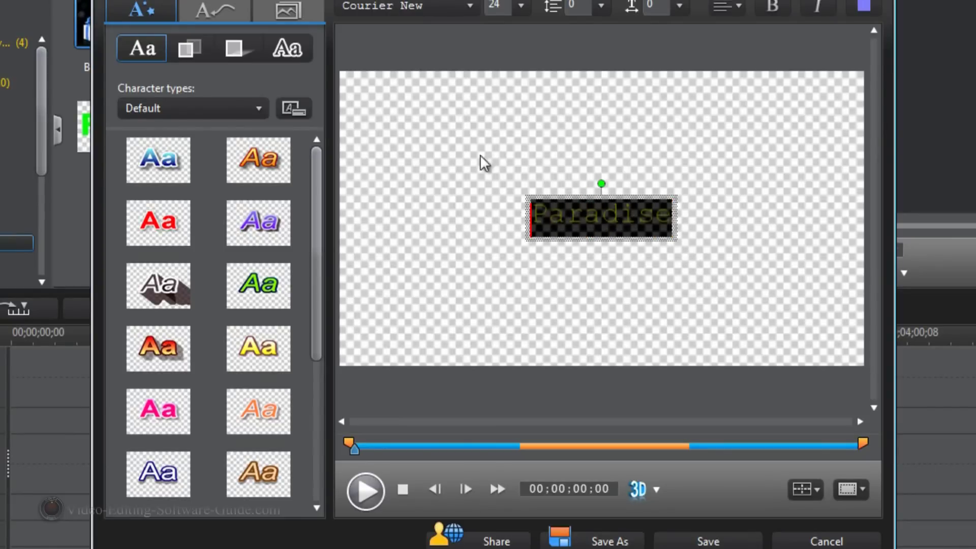
pyautogui.click(469, 11)
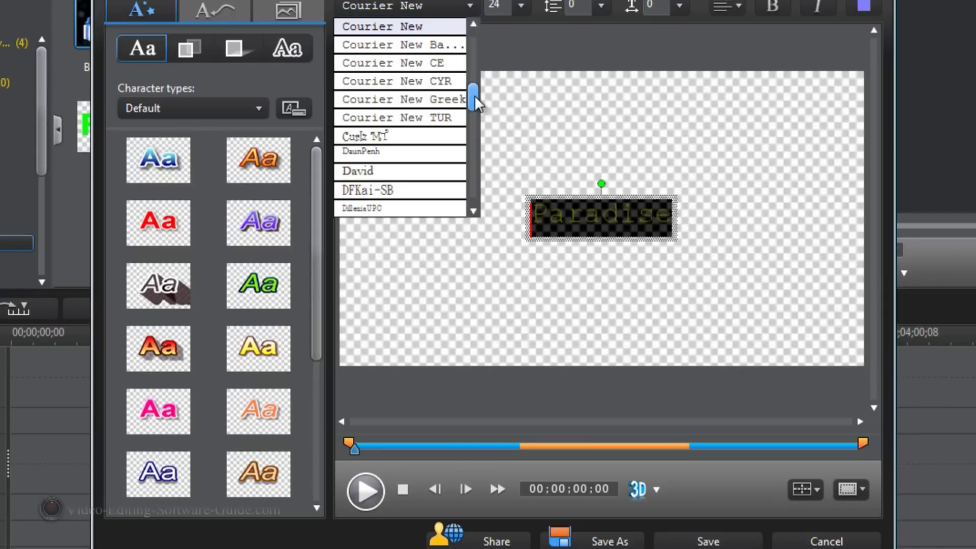
# Step: Set the Paradise text to Impact and enter 500 as font size, capped to 127
pyautogui.moveTo(475, 102); pyautogui.dragTo(484, 129)
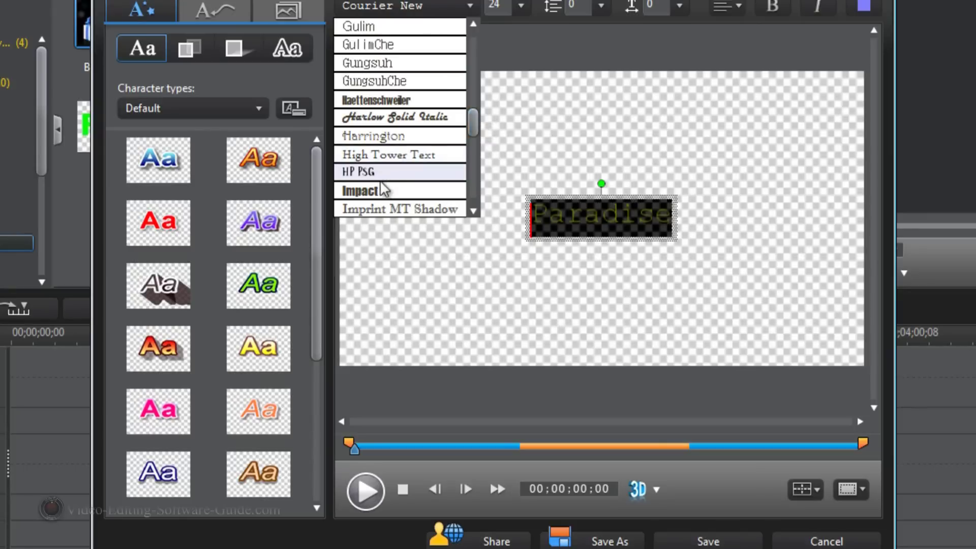
pyautogui.click(364, 192)
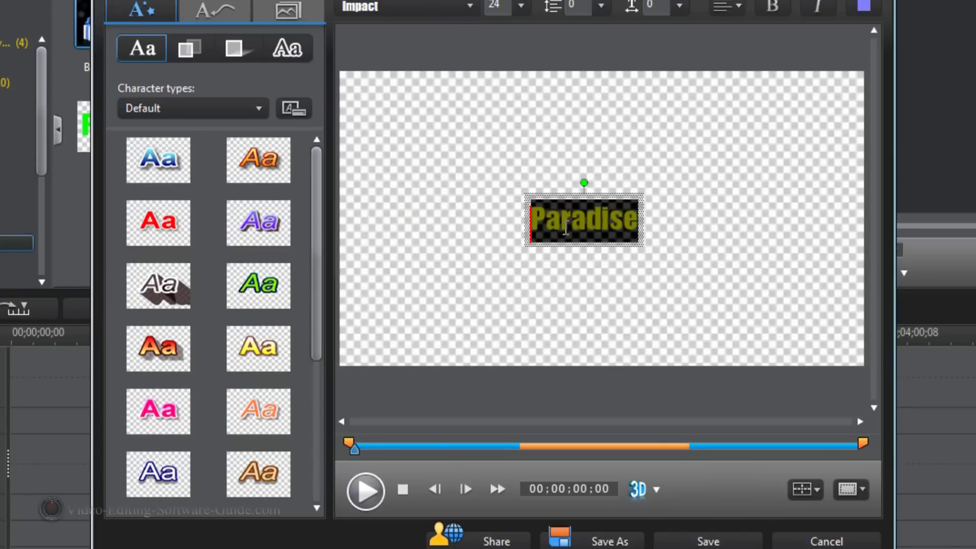
pyautogui.click(521, 7)
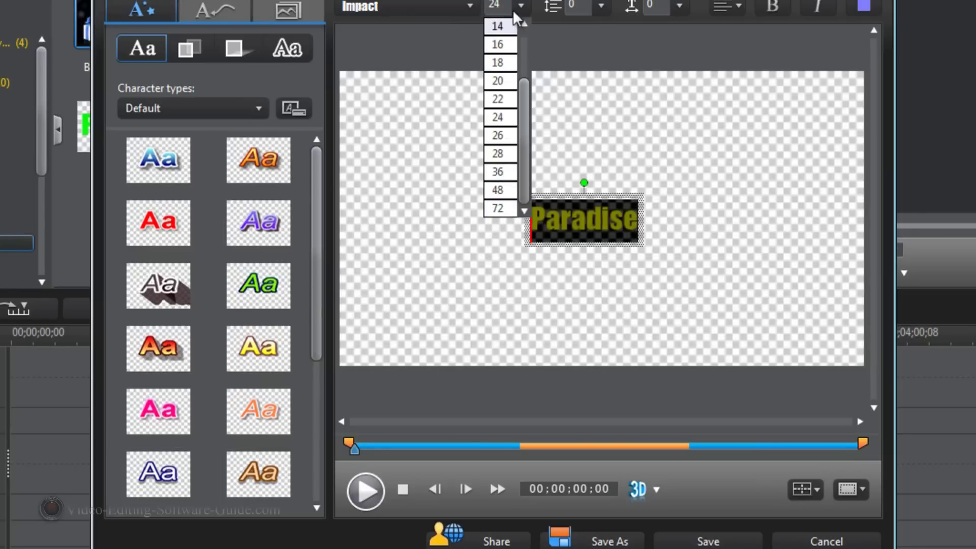
pyautogui.press('BackSpace')
pyautogui.press('BackSpace')
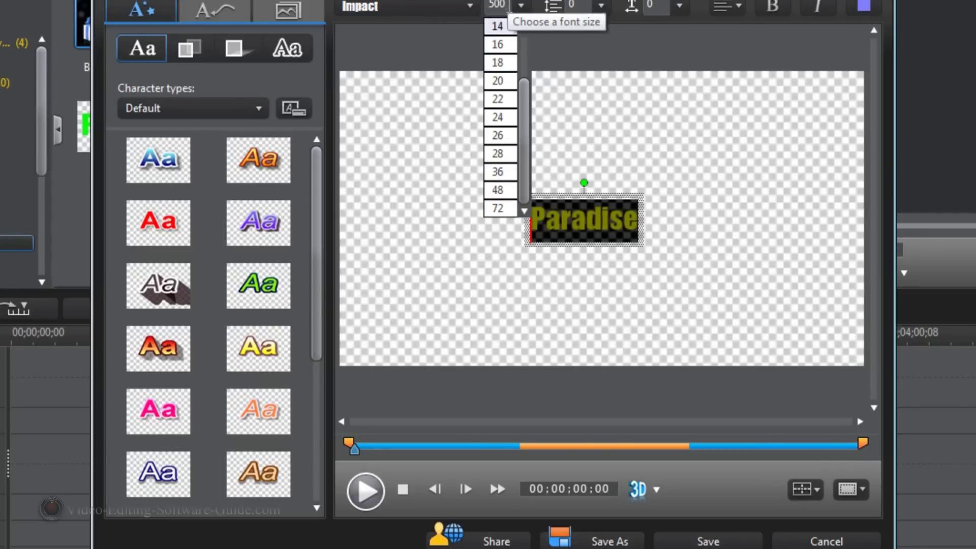
pyautogui.write('500')
pyautogui.press('Return')
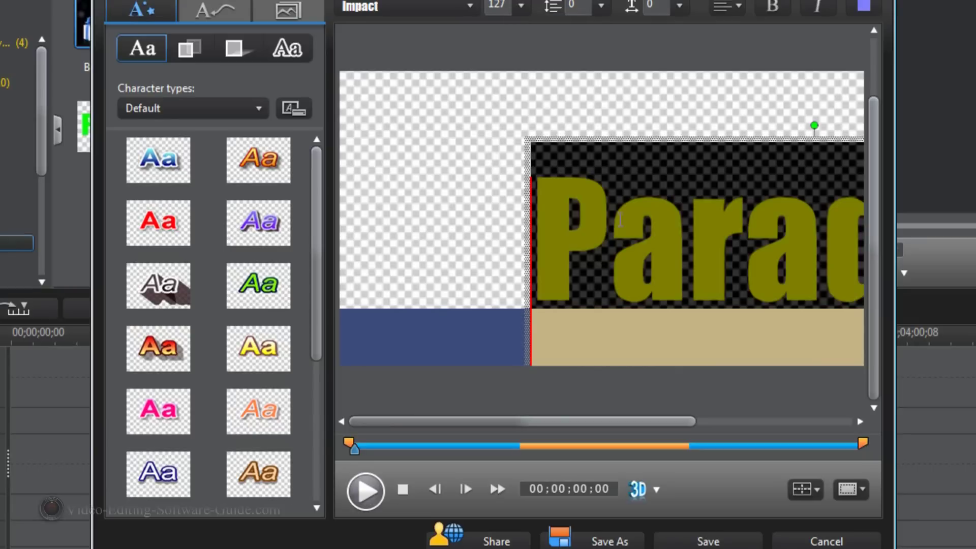
# Step: Centre the title both horizontally and vertically in the frame
pyautogui.moveTo(534, 422); pyautogui.dragTo(663, 422)
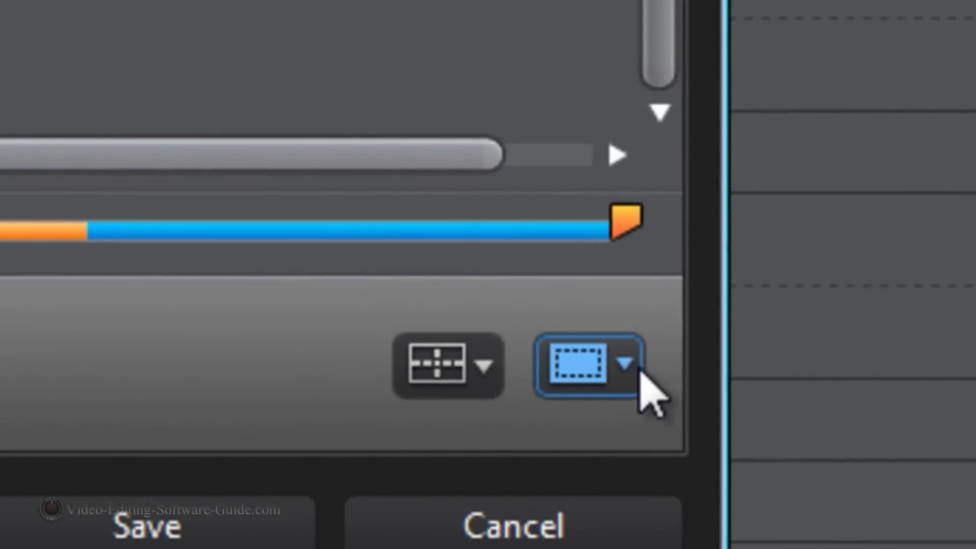
pyautogui.click(773, 442)
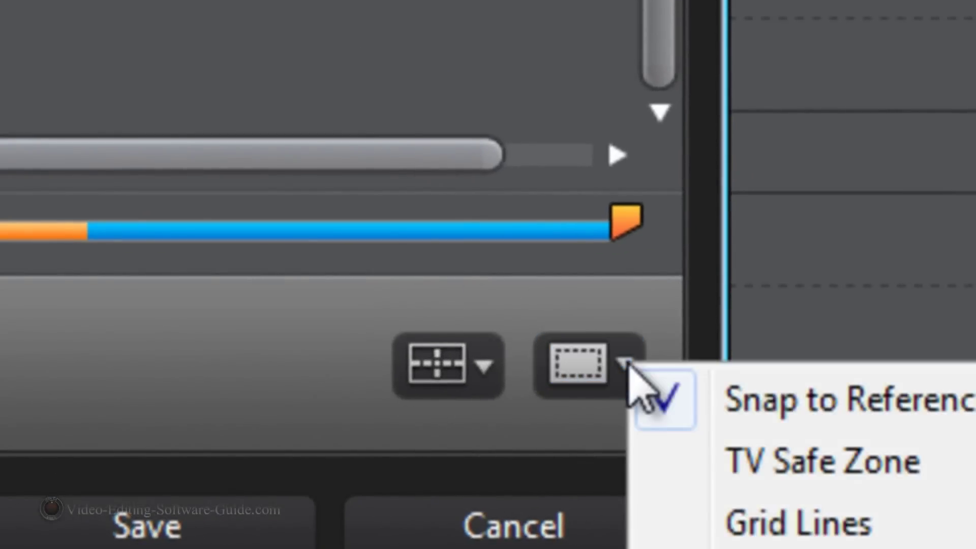
pyautogui.click(476, 374)
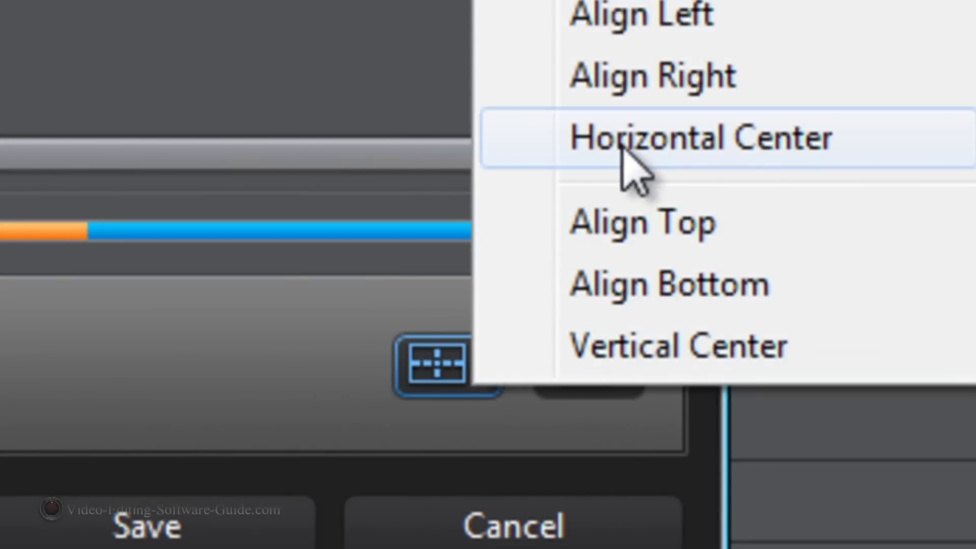
pyautogui.click(623, 150)
pyautogui.click(484, 368)
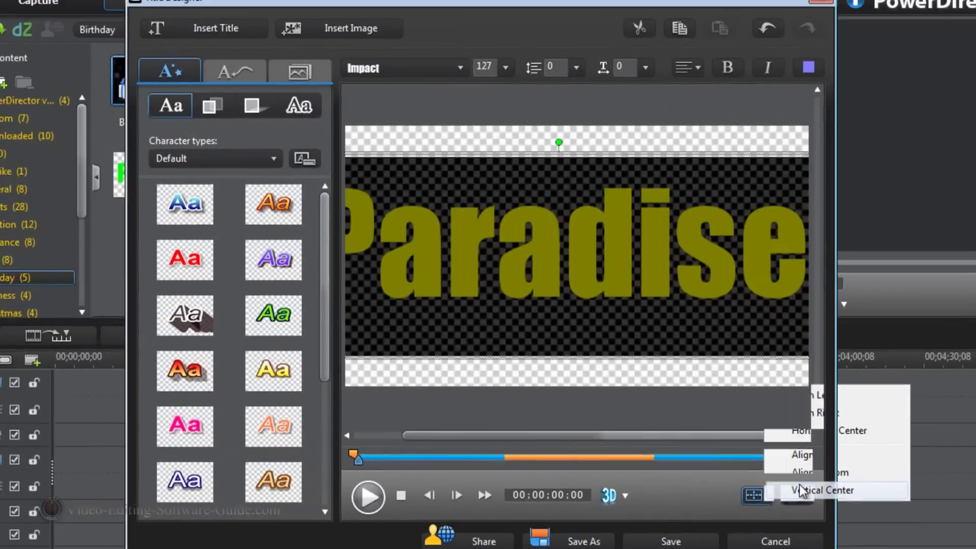
pyautogui.click(736, 444)
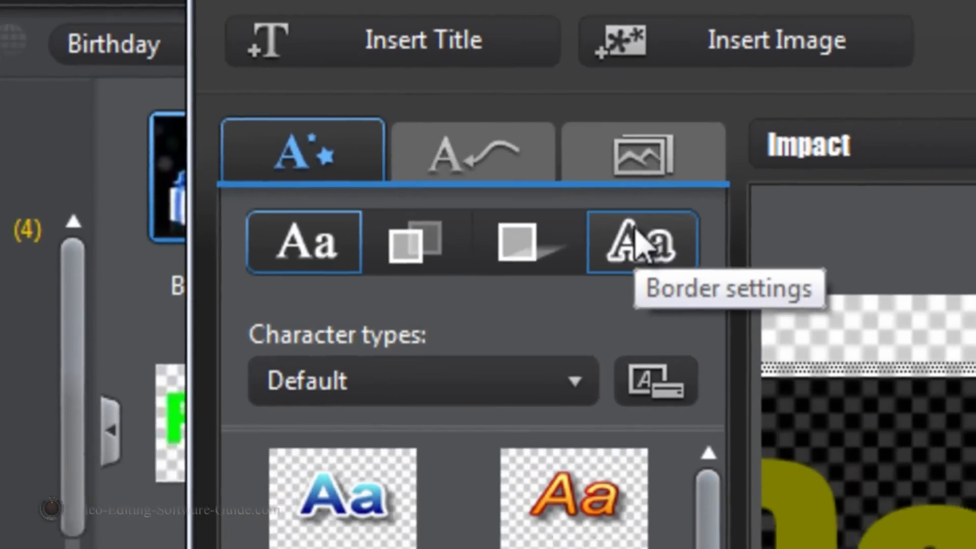
# Step: Add a size-1 black border to Paradise and set the letter fill to 100% transparency
pyautogui.click(638, 237)
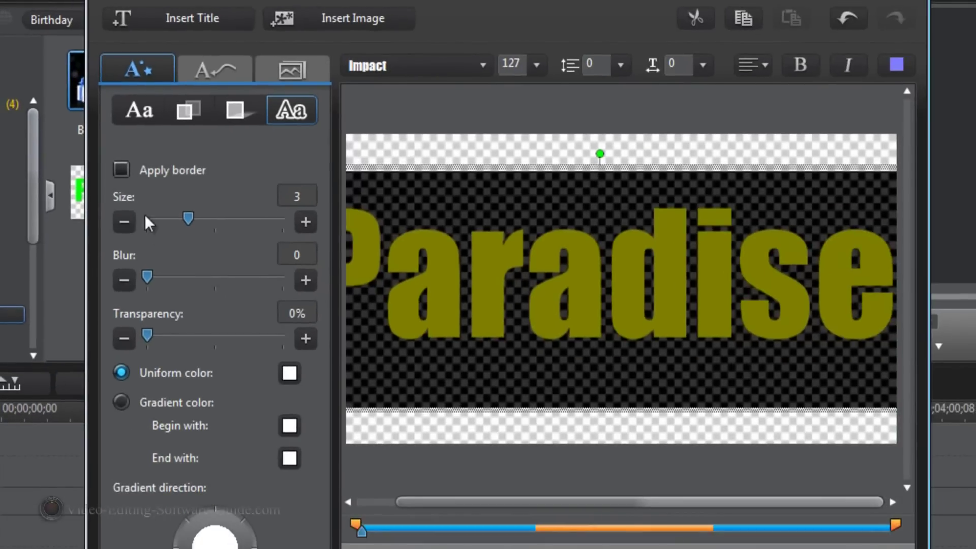
pyautogui.click(121, 169)
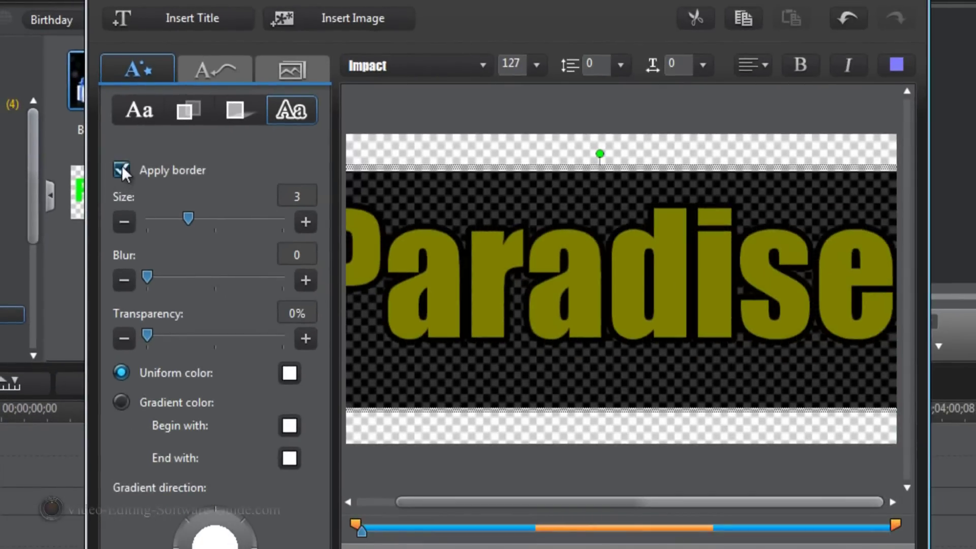
pyautogui.click(124, 223)
pyautogui.click(123, 224)
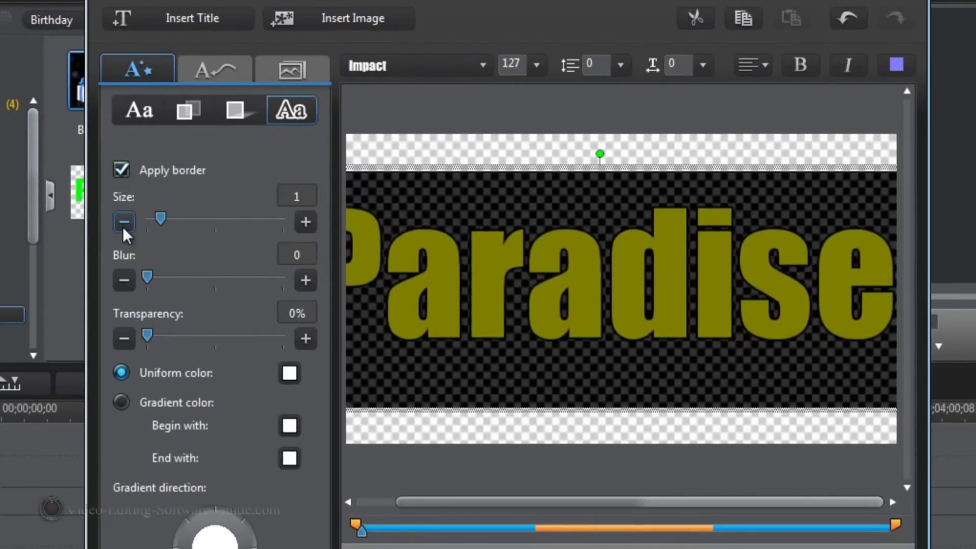
pyautogui.click(294, 374)
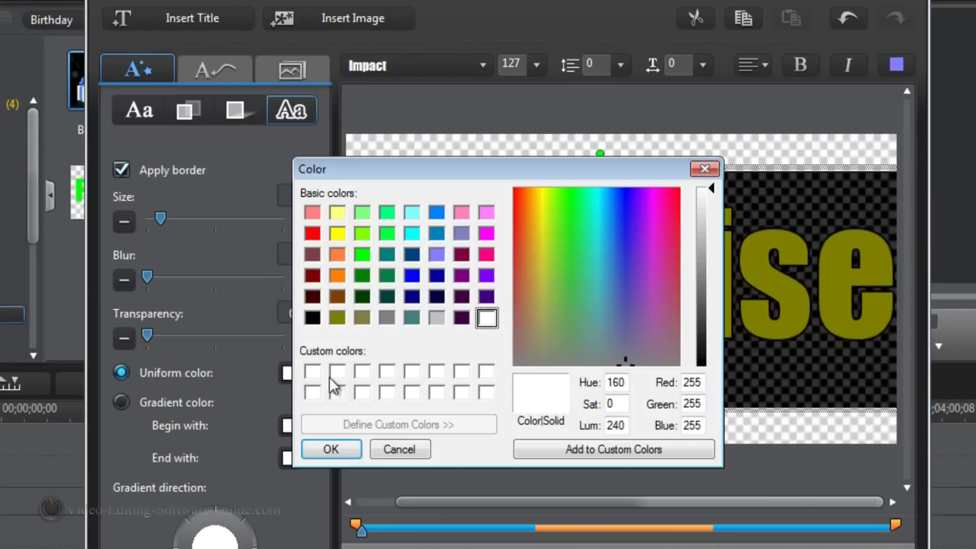
pyautogui.click(312, 319)
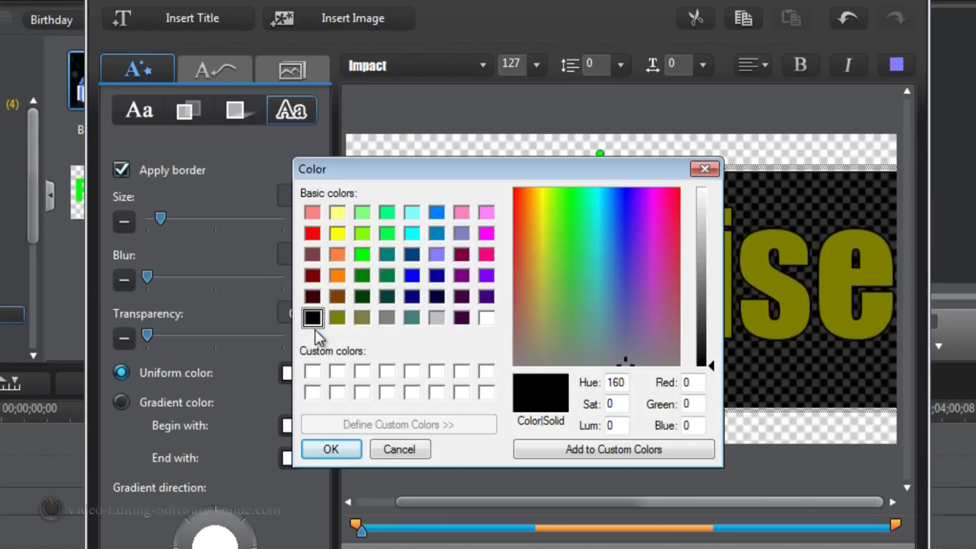
pyautogui.click(331, 450)
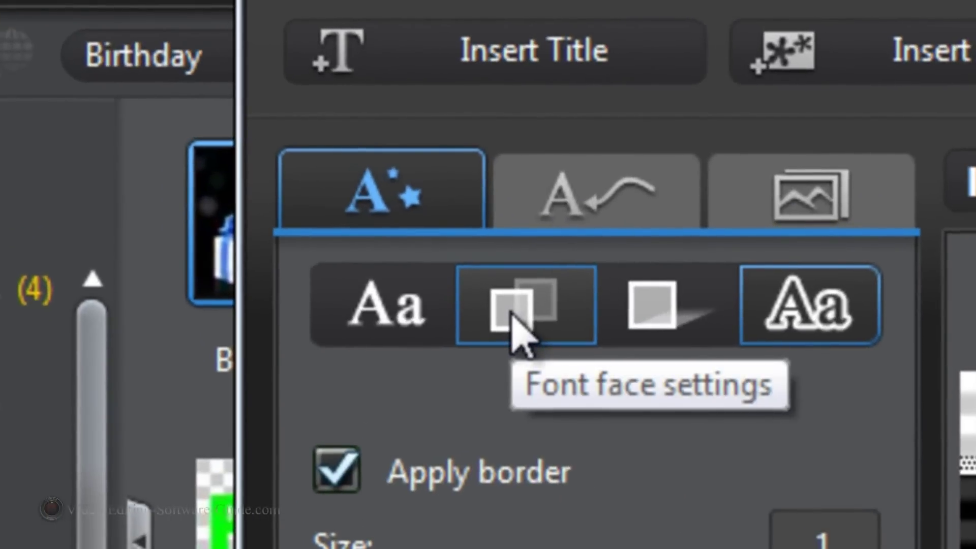
pyautogui.click(512, 316)
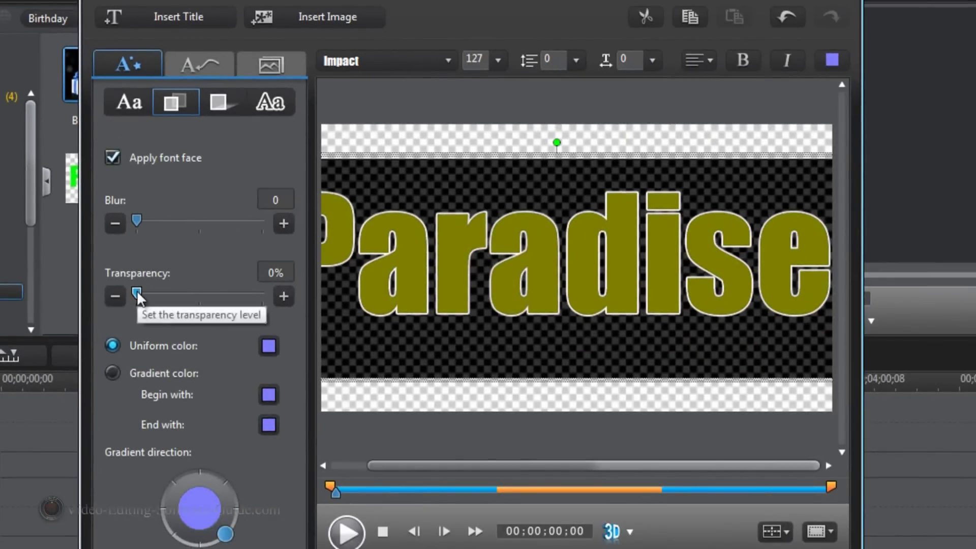
pyautogui.moveTo(136, 292); pyautogui.dragTo(278, 302)
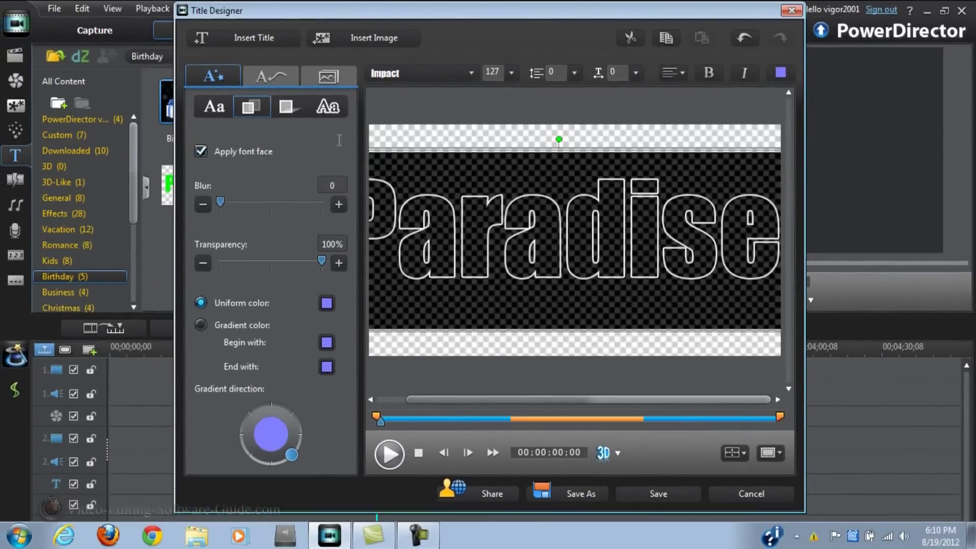
# Step: Save the title as template Paradise2, place it on track 2, and stretch it to 24 seconds
pyautogui.click(647, 490)
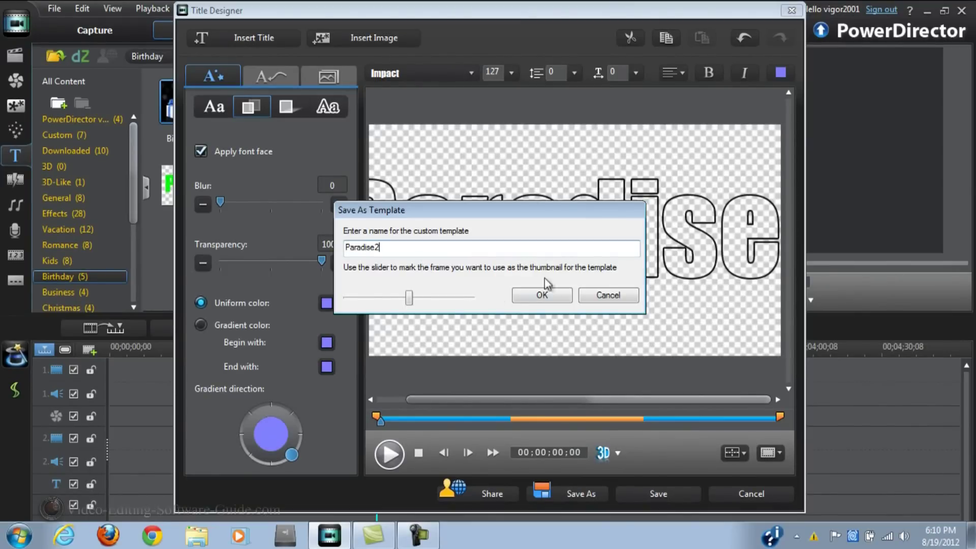
pyautogui.click(552, 297)
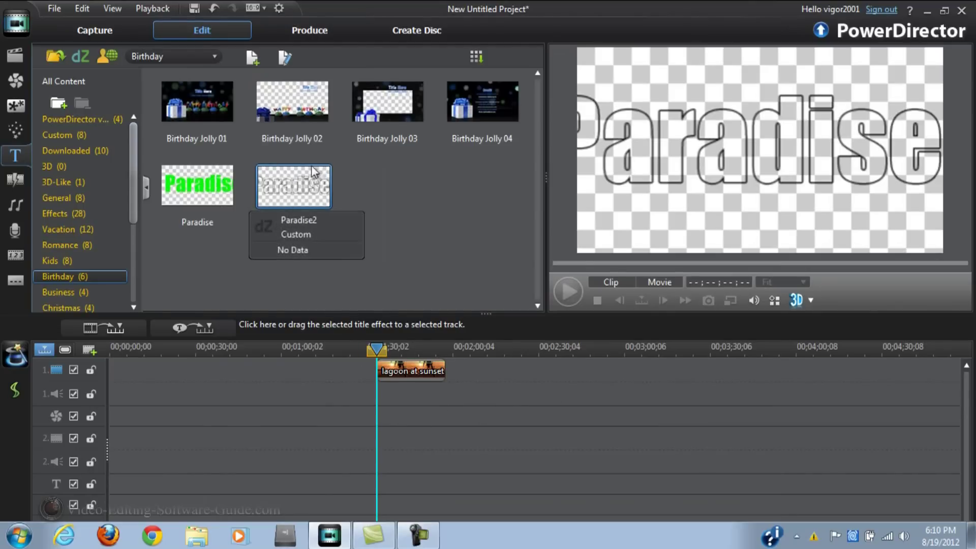
pyautogui.moveTo(295, 199); pyautogui.dragTo(391, 436)
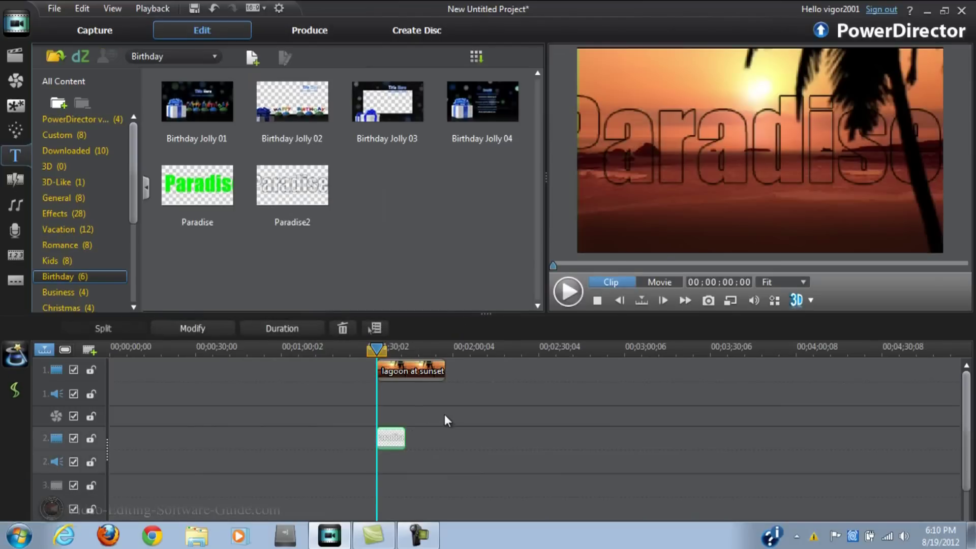
pyautogui.moveTo(405, 437); pyautogui.dragTo(449, 441)
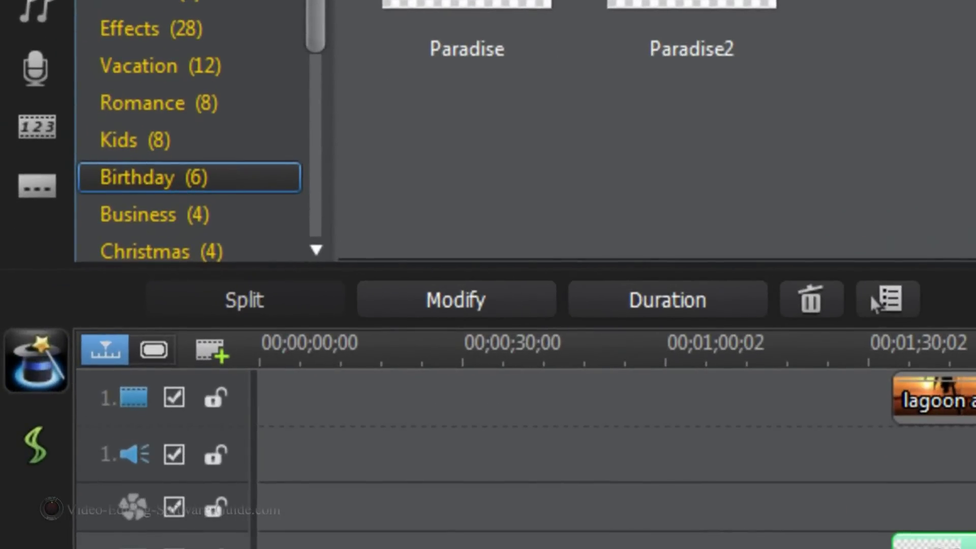
pyautogui.click(496, 307)
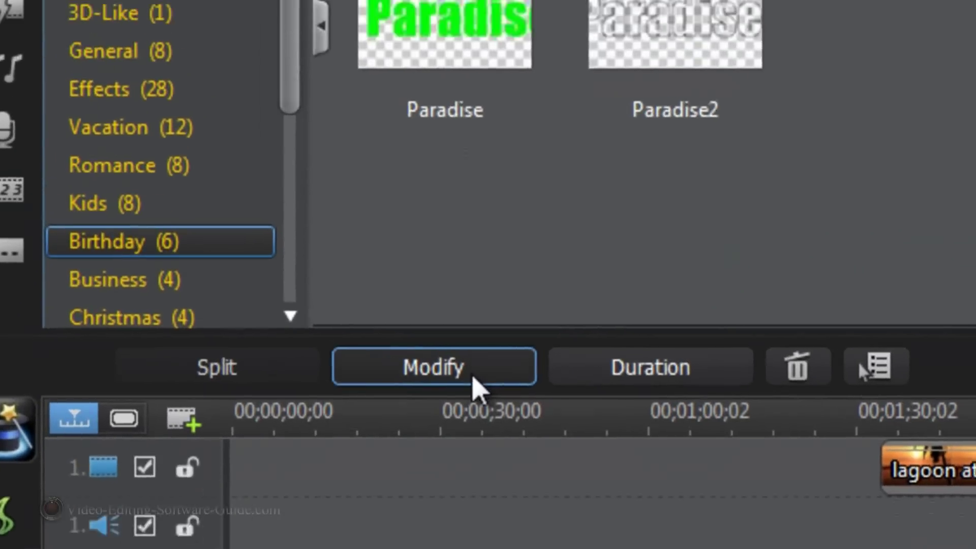
# Step: Apply Scroll Left as the title's starting and ending animation and play the preview twice
pyautogui.click(473, 378)
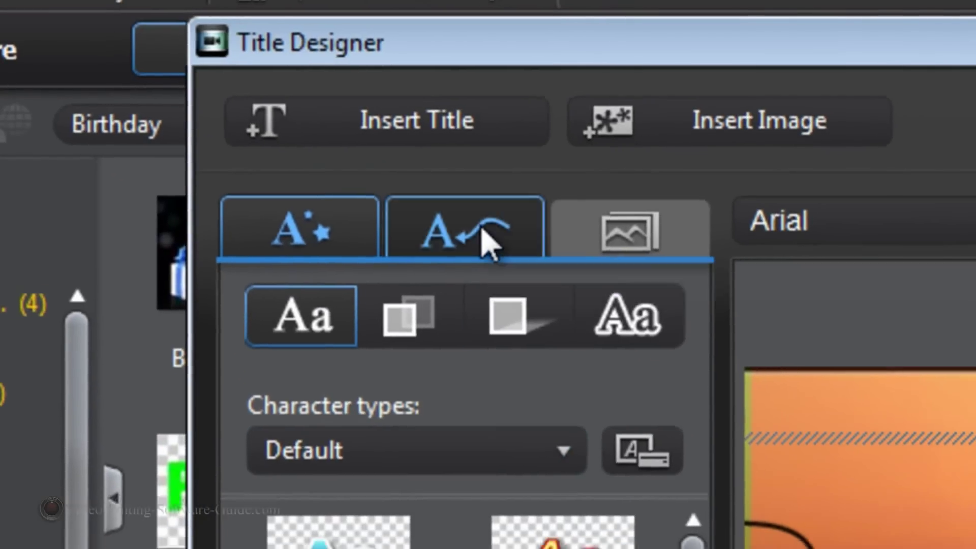
pyautogui.click(487, 245)
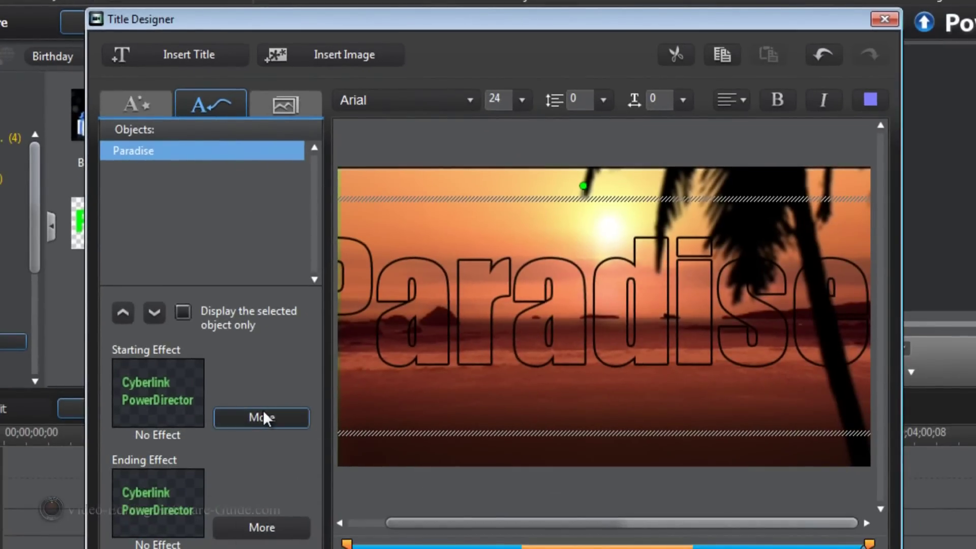
pyautogui.click(264, 414)
pyautogui.moveTo(736, 258); pyautogui.dragTo(758, 380)
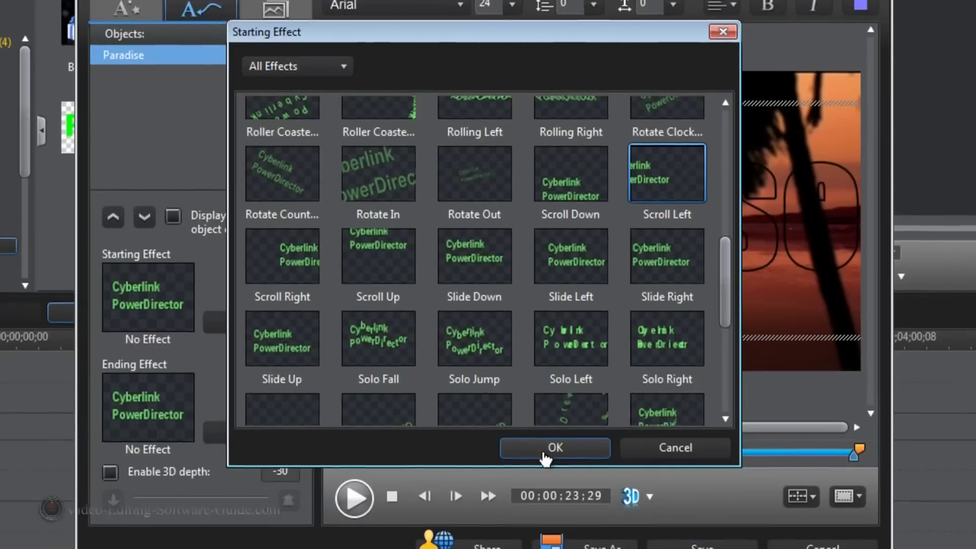
pyautogui.click(564, 542)
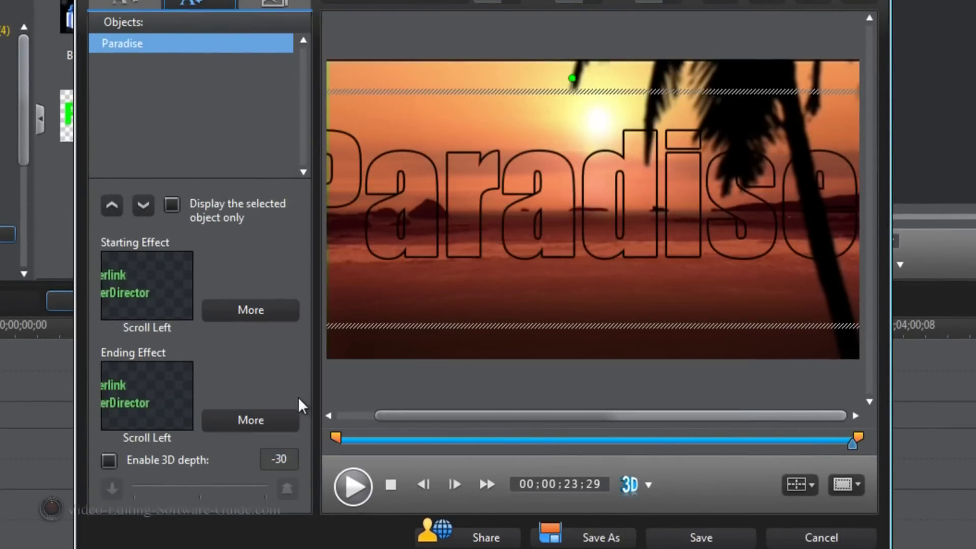
pyautogui.click(352, 488)
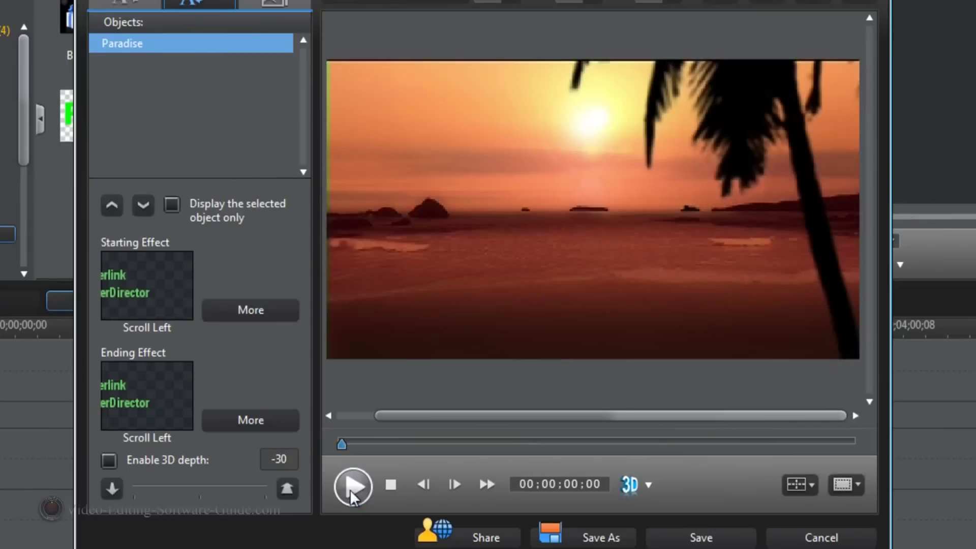
pyautogui.click(350, 488)
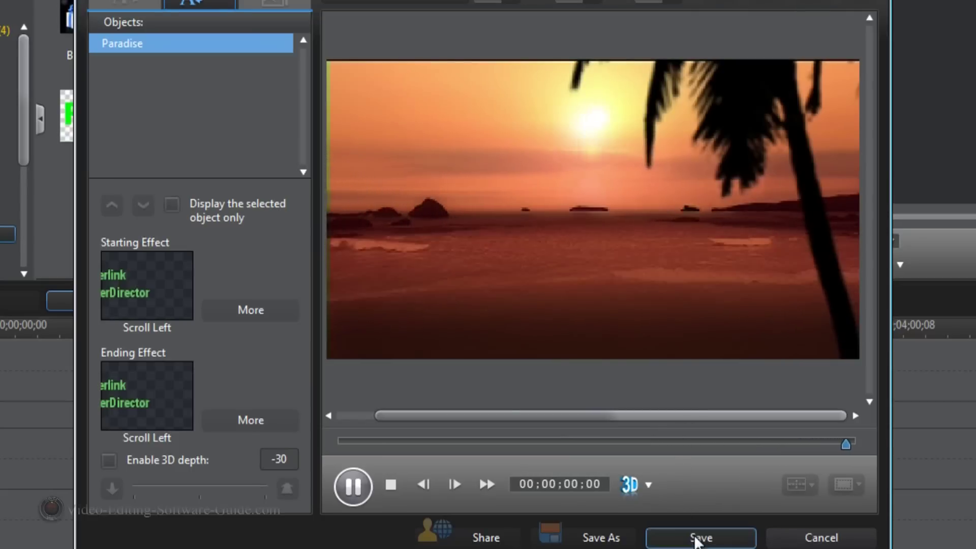
# Step: Save the animated Paradise title and close the Title Designer
pyautogui.click(697, 538)
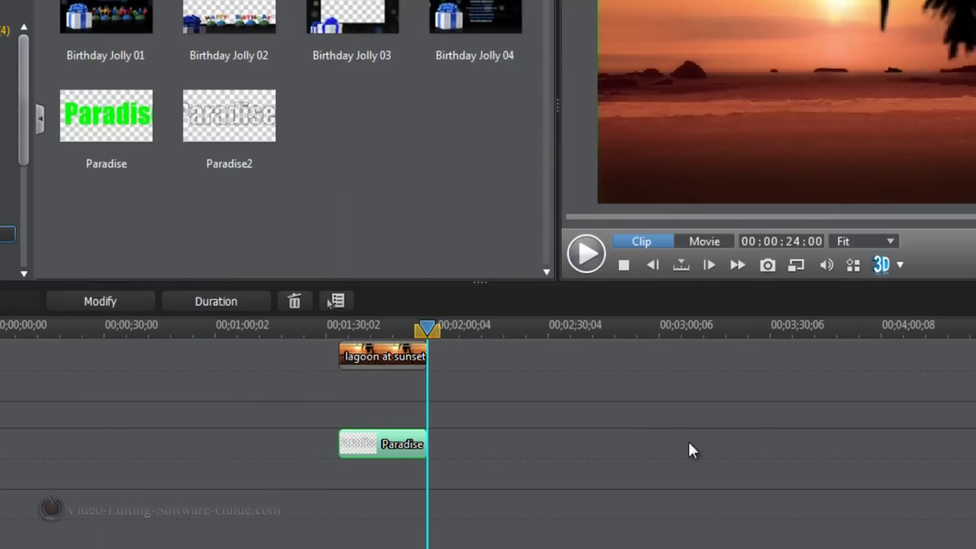